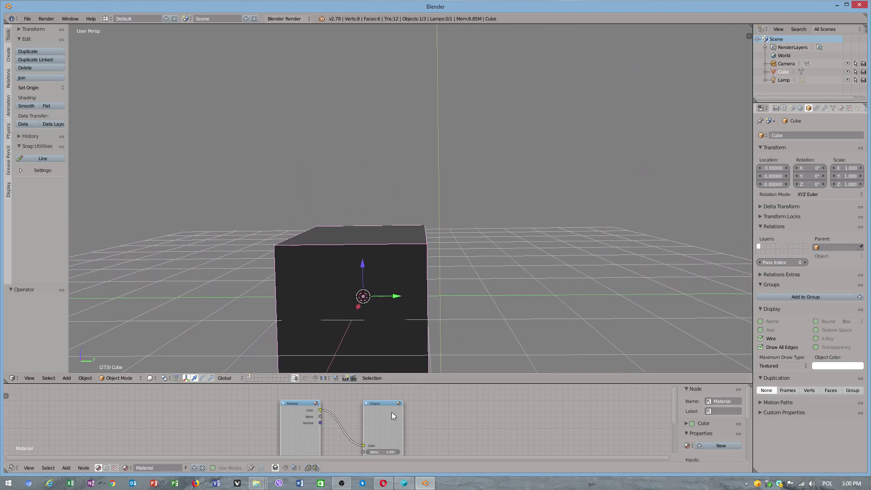
# Step: Switch to the Opera browser, search the web for "lathe" and open its bab.la English-Polish dictionary page
pyautogui.click(384, 483)
pyautogui.click(344, 64)
pyautogui.click(377, 131)
pyautogui.write('lath')
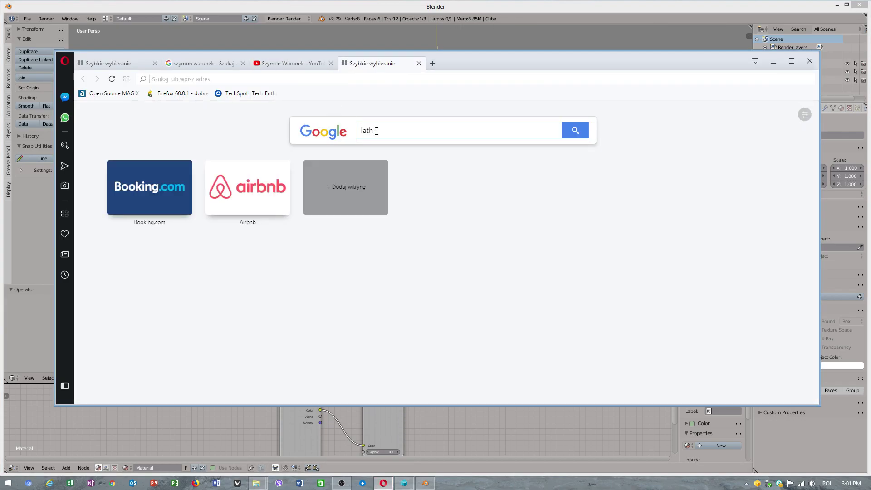
pyautogui.write('e babba')
pyautogui.press('Return')
pyautogui.click(185, 185)
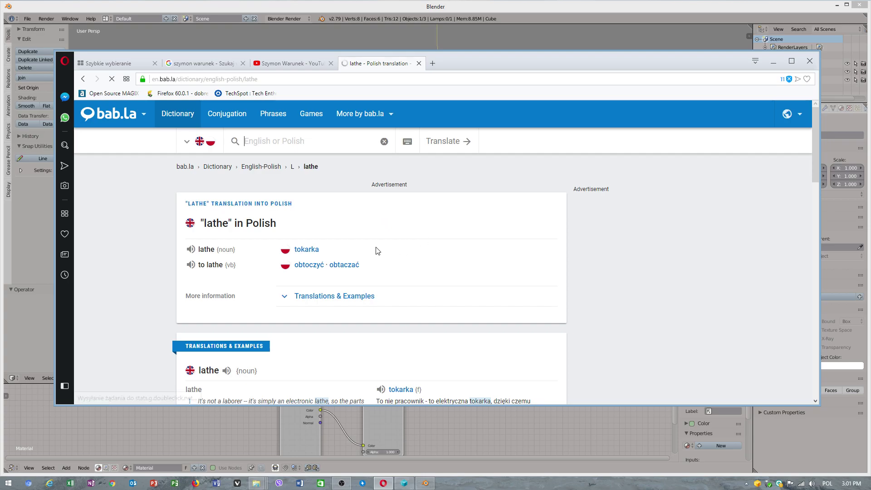
# Step: Listen to the pronunciations of the noun "lathe" and the verb "to lathe", and return to Blender
pyautogui.scroll(-1, 376, 251)
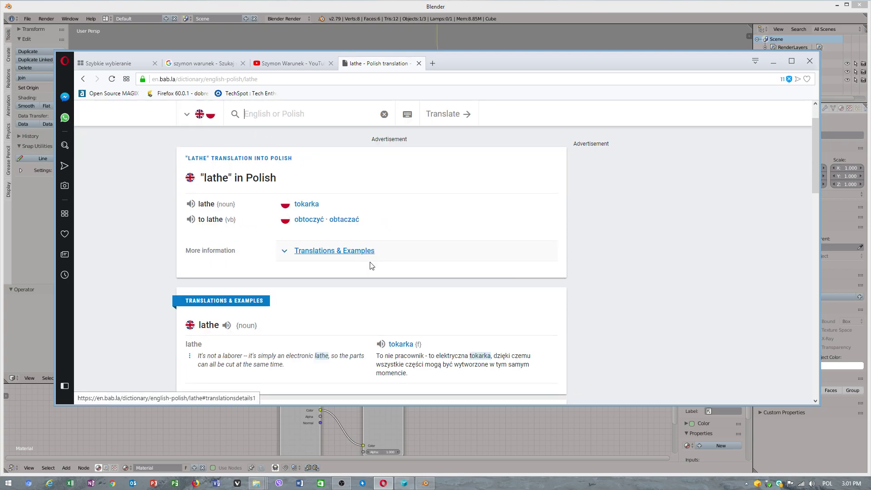
pyautogui.click(226, 326)
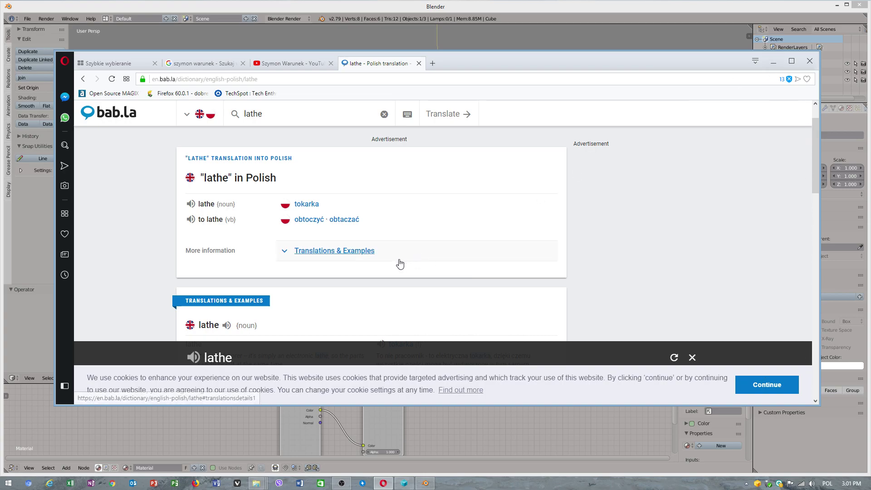
pyautogui.scroll(-2, 318, 276)
pyautogui.click(236, 326)
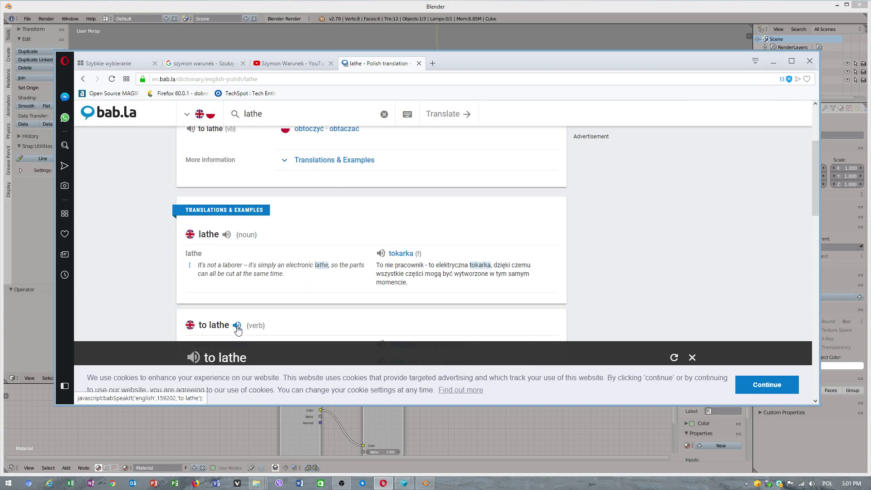
pyautogui.scroll(-2, 404, 287)
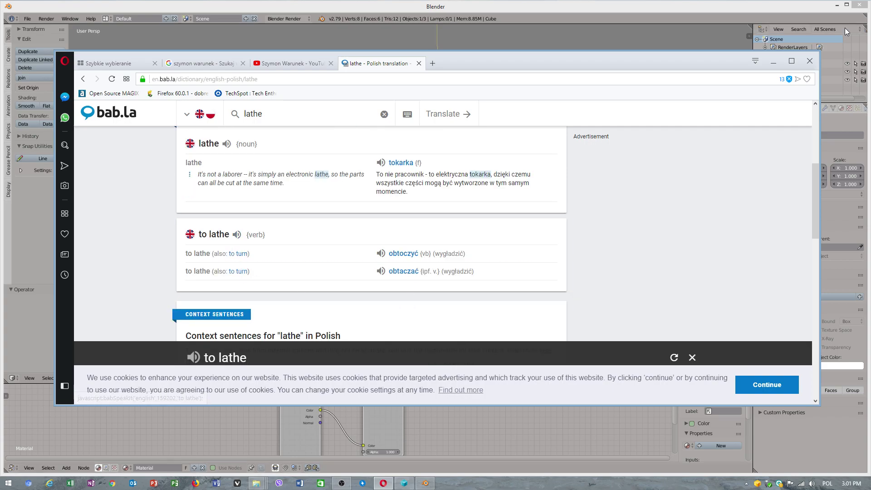
pyautogui.click(774, 61)
# Step: Put the cube into Edit Mode with edge selection active
pyautogui.moveTo(396, 258); pyautogui.dragTo(327, 313, button='middle')
pyautogui.click(134, 378)
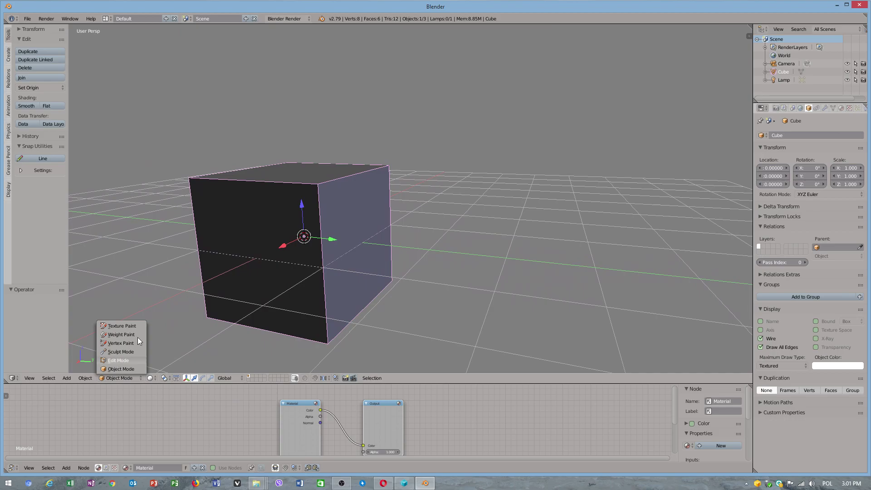
pyautogui.click(118, 361)
pyautogui.moveTo(351, 251); pyautogui.dragTo(321, 286, button='middle')
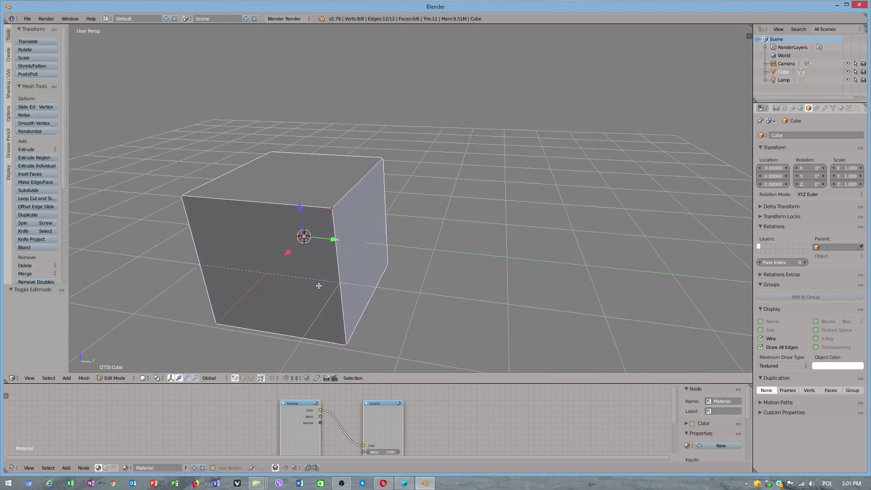
pyautogui.click(243, 378)
# Step: Duplicate the cube's nearest vertical edge and move the copy clear of the cube, about 0.9 along Y
pyautogui.rightClick(336, 268)
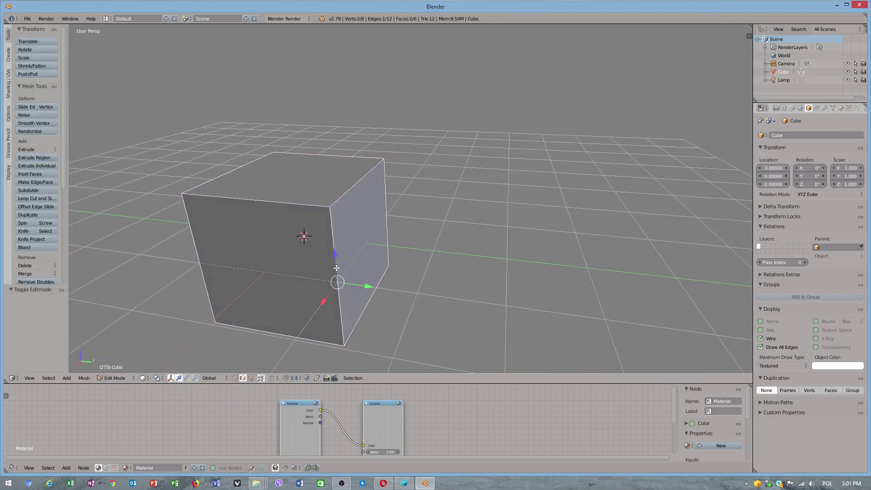
pyautogui.hotkey('shift', 'd')
pyautogui.click(365, 262)
pyautogui.moveTo(376, 272); pyautogui.dragTo(394, 271, button='middle')
pyautogui.moveTo(384, 274); pyautogui.dragTo(456, 276)
pyautogui.moveTo(455, 276)
pyautogui.mouseDown(button='middle')
pyautogui.moveTo(441, 261)
pyautogui.moveTo(448, 264)
pyautogui.mouseUp(button='middle')
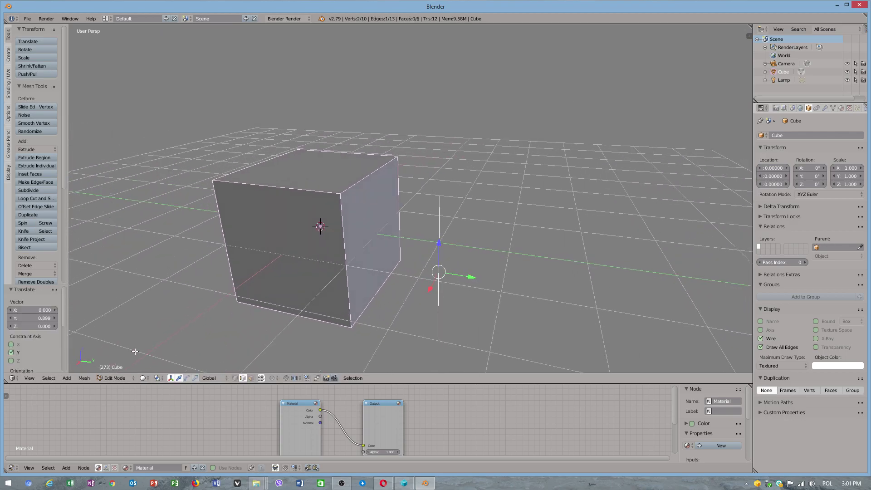
# Step: Separate the duplicated edge from the cube into its own object and return to Object Mode
pyautogui.click(83, 378)
pyautogui.moveTo(108, 273)
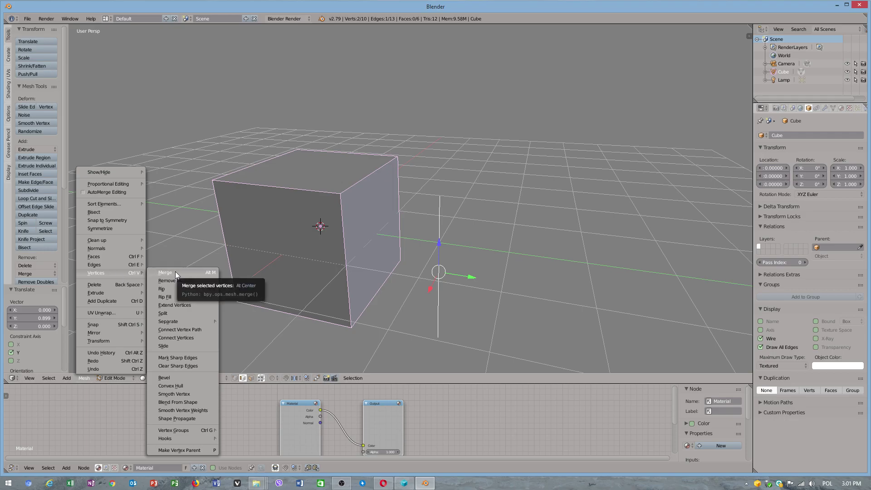
pyautogui.moveTo(124, 243)
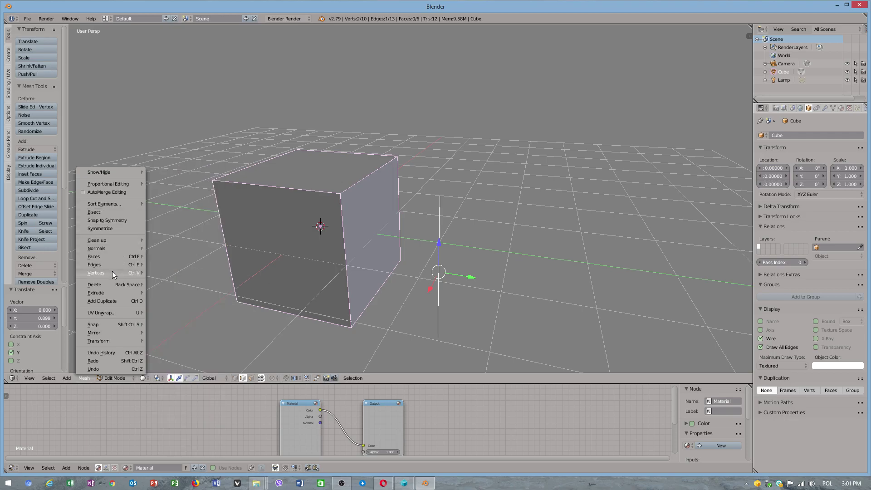
pyautogui.moveTo(187, 323)
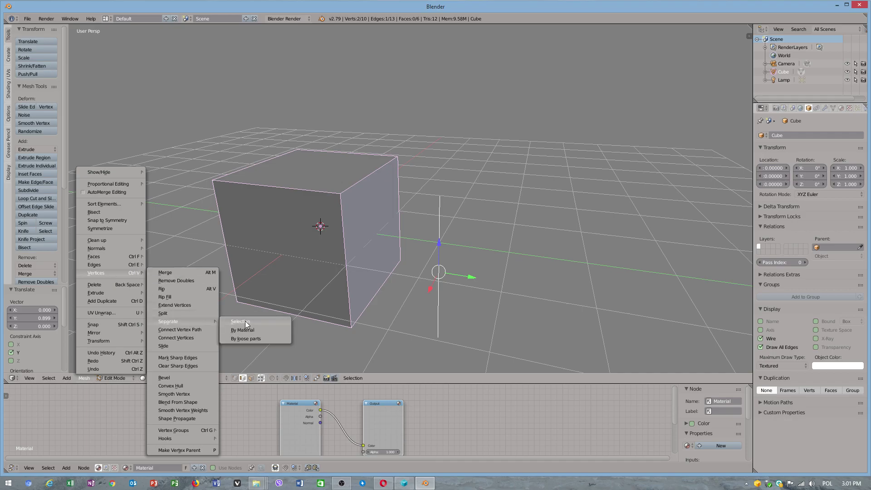
pyautogui.click(245, 322)
pyautogui.moveTo(436, 287); pyautogui.dragTo(457, 270, button='middle')
pyautogui.click(114, 378)
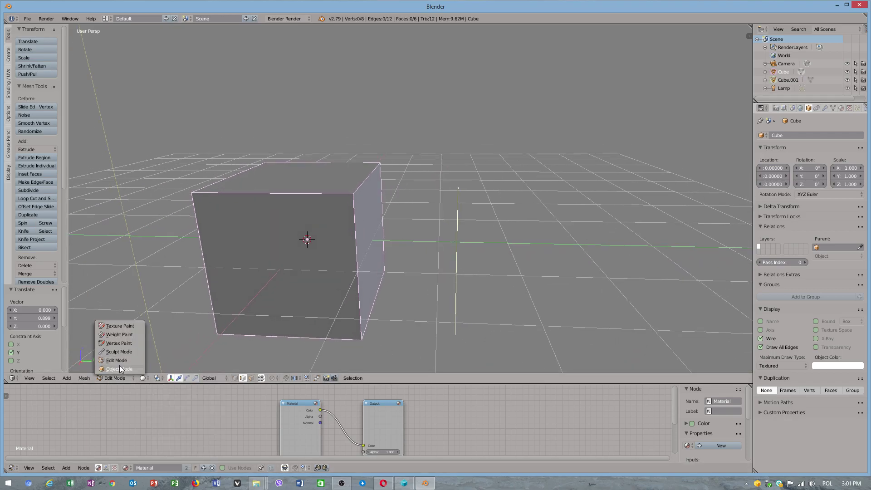
pyautogui.click(119, 366)
# Step: Set the origin of the separated edge object to its geometry
pyautogui.rightClick(450, 256)
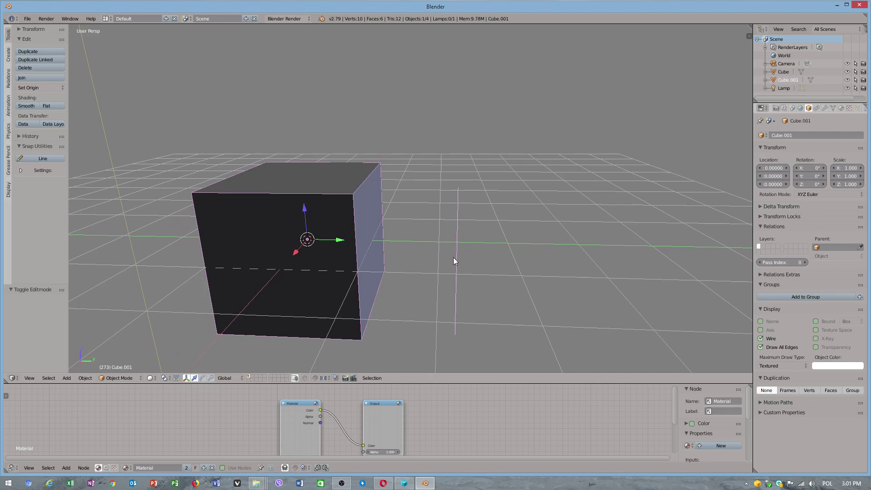
pyautogui.moveTo(331, 241); pyautogui.dragTo(334, 241)
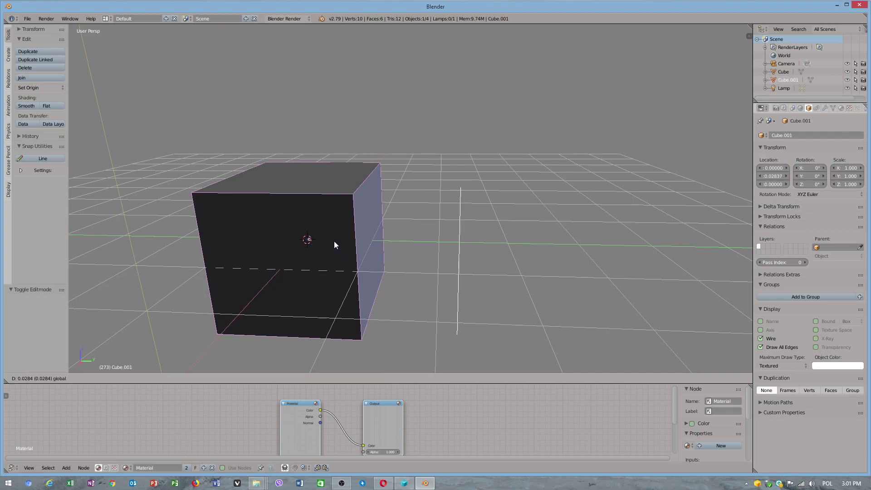
pyautogui.click(31, 89)
pyautogui.click(46, 106)
pyautogui.moveTo(206, 186); pyautogui.dragTo(404, 214, button='middle')
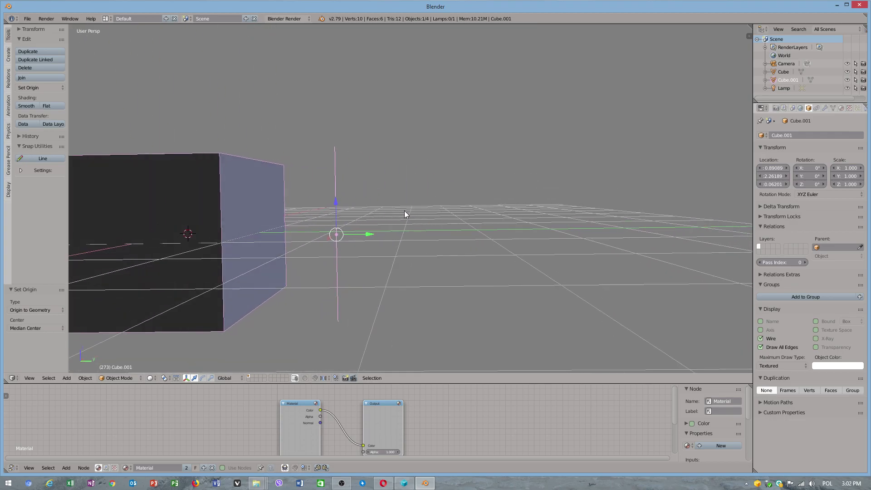
# Step: Switch the viewport to quad view and enter Edit Mode on the separated edge object
pyautogui.hotkey('ctrl', 'alt', 'q')
pyautogui.scroll(4, 552, 289)
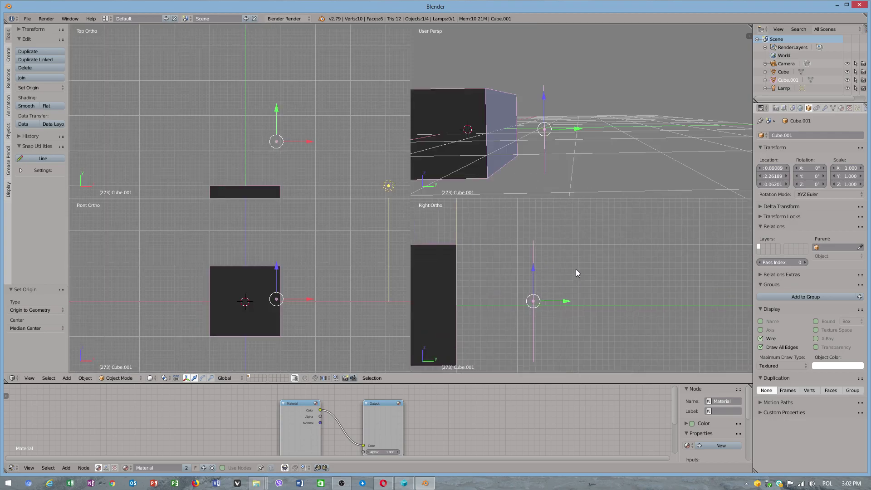
pyautogui.click(117, 379)
pyautogui.click(118, 360)
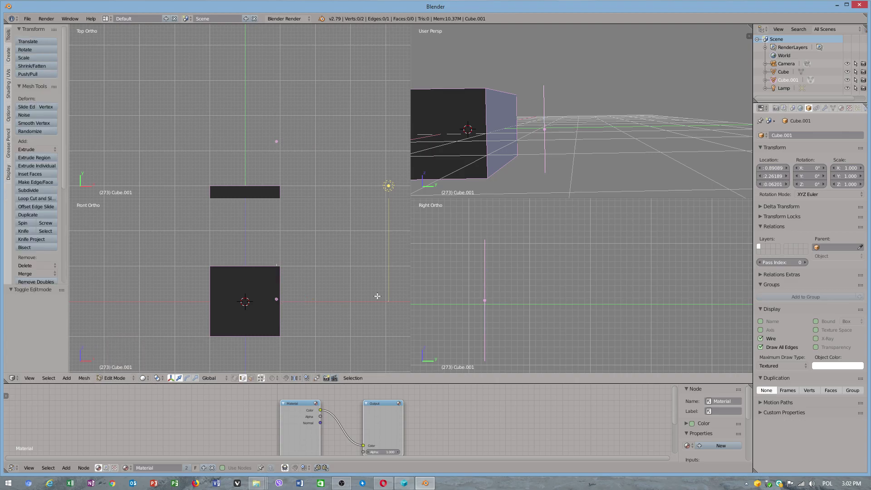
# Step: Extrude the edge's top vertex through six segments in the Right Ortho view, forming a shoulder that bulges outward along Y and curves back in
pyautogui.rightClick(485, 240)
pyautogui.scroll(-3, 541, 298)
pyautogui.keyDown('ctrl'); pyautogui.scroll(3, 478, 304); pyautogui.keyUp('ctrl')
pyautogui.scroll(1, 478, 304)
pyautogui.keyDown('shift'); pyautogui.moveTo(481, 290); pyautogui.dragTo(504, 275, button='middle'); pyautogui.keyUp('shift')
pyautogui.press('e')
pyautogui.click(511, 268)
pyautogui.press('e')
pyautogui.click(520, 260)
pyautogui.press('e')
pyautogui.click(533, 254)
pyautogui.press('e')
pyautogui.click(536, 245)
pyautogui.press('e')
pyautogui.click(536, 228)
pyautogui.press('e')
pyautogui.click(531, 220)
# Step: Continue the profile with five extrusions that run inward and upward to form a narrow neck
pyautogui.keyDown('shift'); pyautogui.moveTo(545, 237); pyautogui.dragTo(533, 307, button='middle'); pyautogui.keyUp('shift')
pyautogui.press('e')
pyautogui.click(520, 296)
pyautogui.press('e')
pyautogui.click(516, 296)
pyautogui.press('e')
pyautogui.click(516, 291)
pyautogui.press('e')
pyautogui.click(516, 285)
pyautogui.press('e')
pyautogui.click(517, 281)
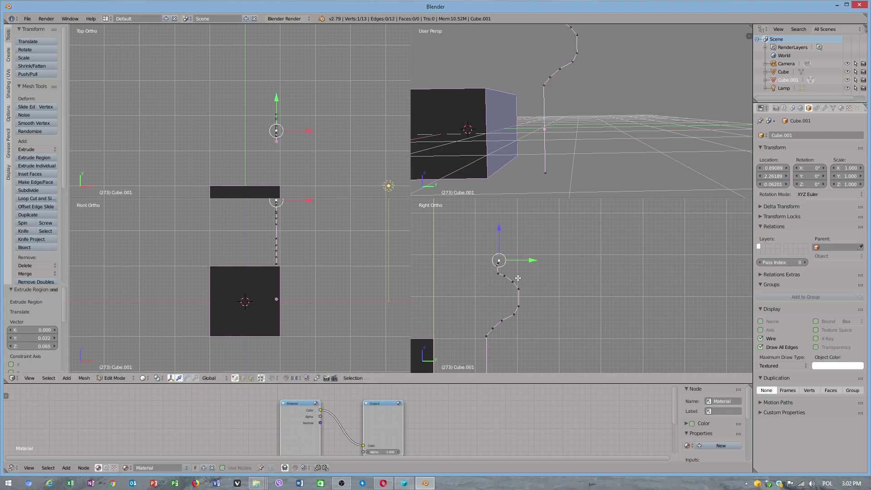
# Step: Extrude three more segments outward along Y from the neck to form a nearly horizontal rim
pyautogui.press('e')
pyautogui.click(523, 275)
pyautogui.press('e')
pyautogui.click(532, 274)
pyautogui.press('e')
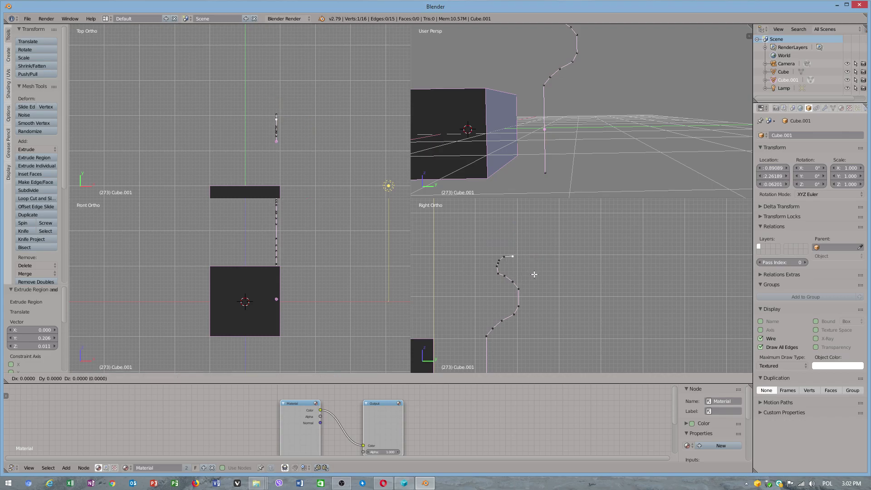
pyautogui.click(544, 274)
pyautogui.keyDown('shift'); pyautogui.moveTo(543, 335); pyautogui.dragTo(532, 269, button='middle'); pyautogui.keyUp('shift')
pyautogui.scroll(-1, 533, 298)
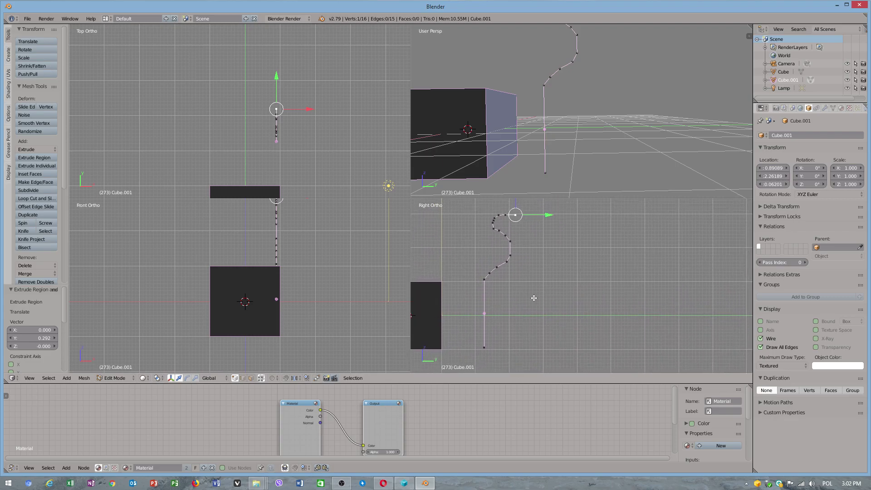
# Step: Convert the profile mesh to a curve in Object Mode and return to the single perspective view
pyautogui.click(122, 378)
pyautogui.click(123, 371)
pyautogui.moveTo(626, 127); pyautogui.dragTo(600, 111, button='middle')
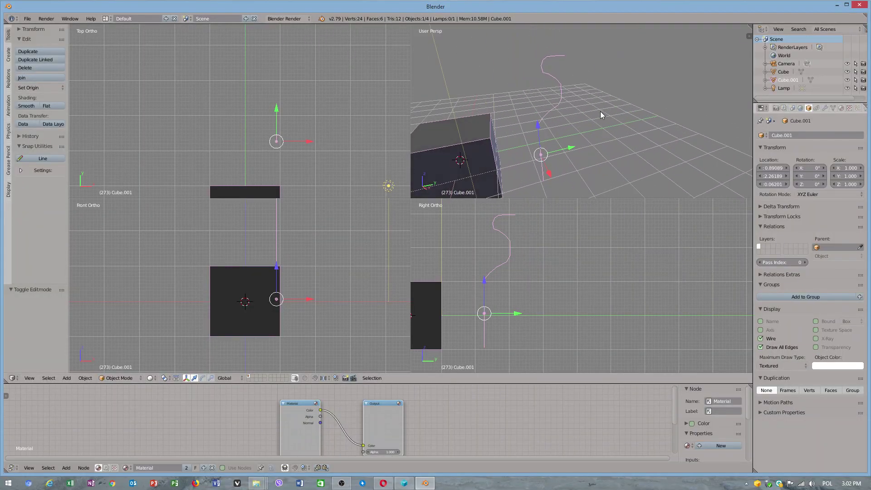
pyautogui.click(86, 379)
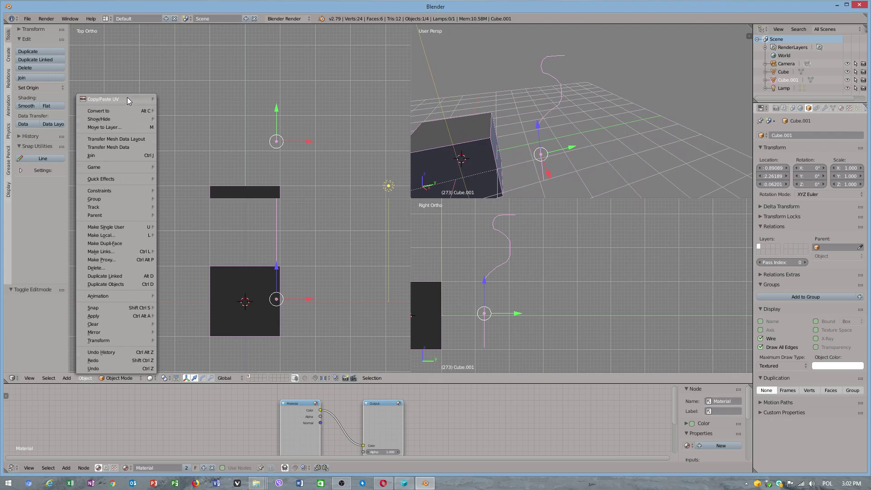
pyautogui.moveTo(124, 109)
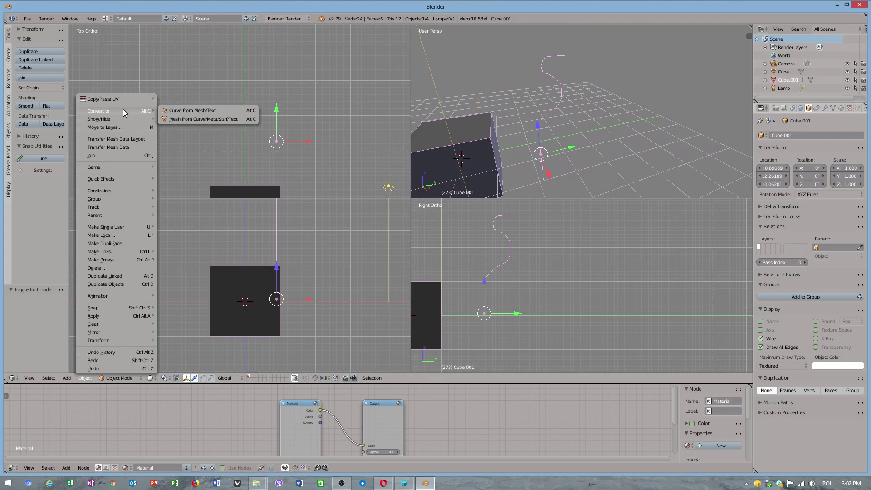
pyautogui.click(189, 112)
pyautogui.hotkey('ctrl', 'alt', 'q')
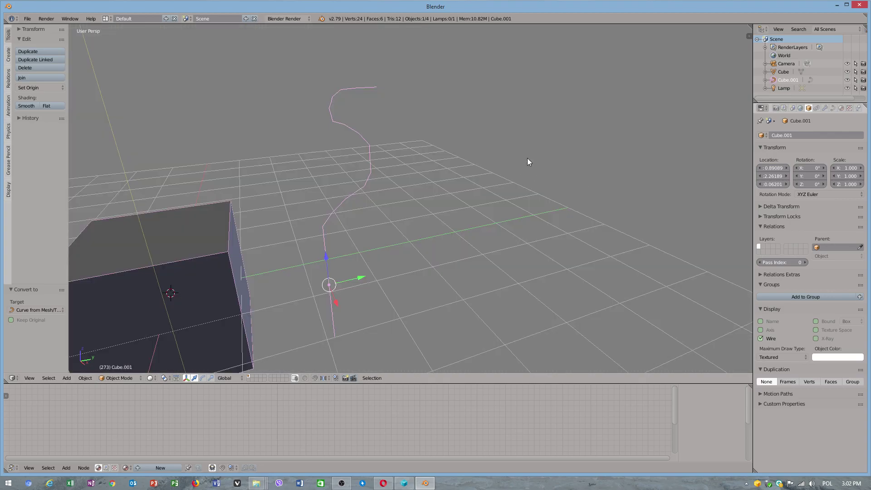
# Step: Add a Screw modifier to the profile curve
pyautogui.click(825, 108)
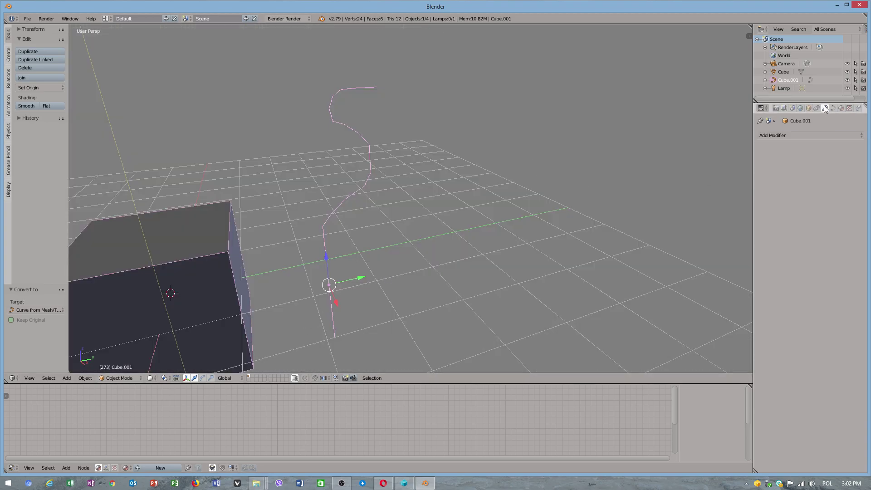
pyautogui.click(790, 135)
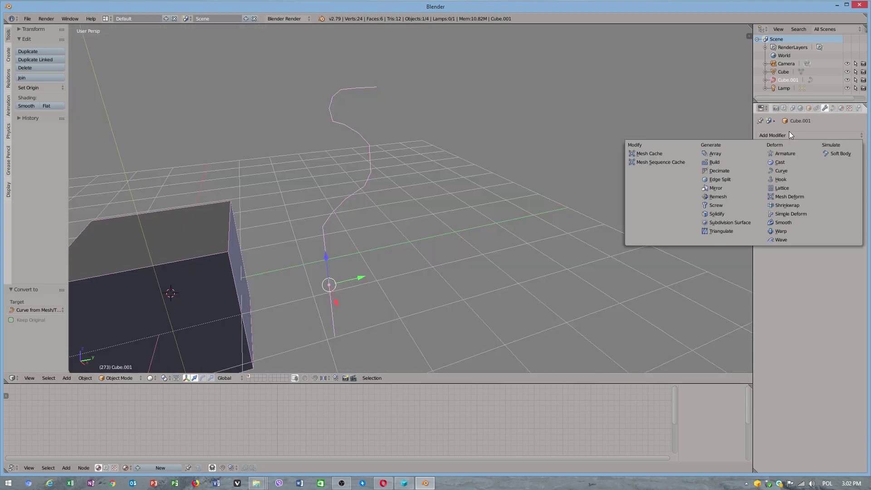
pyautogui.click(725, 204)
# Step: Select all control points of the curve in Edit Mode and move them -1.816 along Y, giving the revolved shape a wide bottle form
pyautogui.click(116, 379)
pyautogui.click(116, 362)
pyautogui.press('a')
pyautogui.press('g')
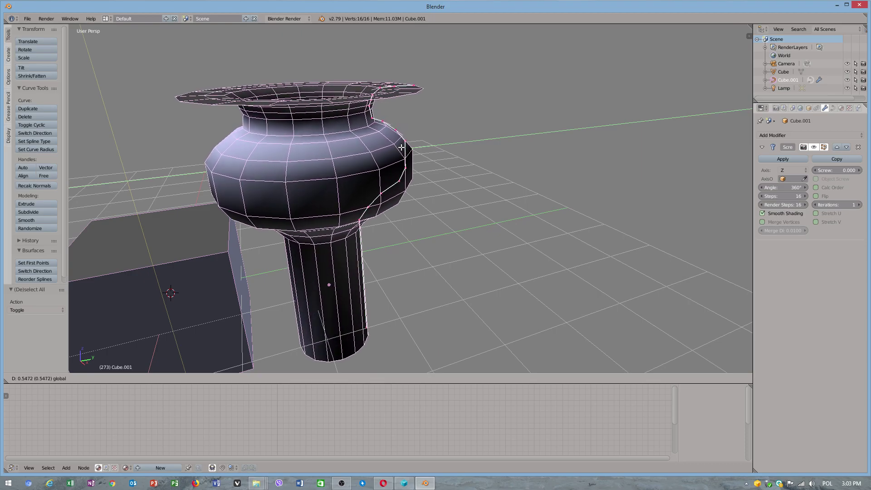
pyautogui.moveTo(402, 147); pyautogui.dragTo(402, 147)
pyautogui.moveTo(402, 147); pyautogui.dragTo(415, 172, button='middle')
pyautogui.moveTo(403, 153); pyautogui.dragTo(279, 163)
pyautogui.click(278, 163)
pyautogui.moveTo(278, 163); pyautogui.dragTo(490, 164, button='middle')
# Step: Move the cube about -1.45 along Y in Object Mode, away from the revolved bottle
pyautogui.click(116, 378)
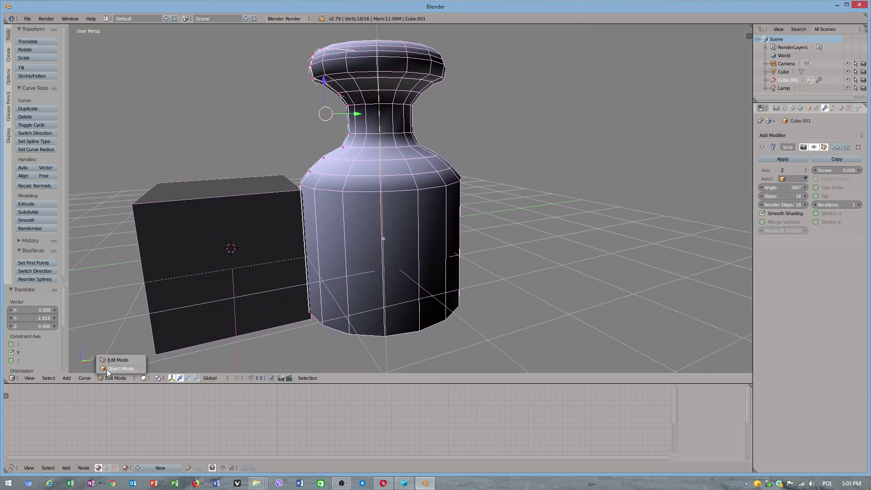
pyautogui.click(118, 368)
pyautogui.rightClick(231, 213)
pyautogui.moveTo(260, 246); pyautogui.dragTo(145, 265)
# Step: Select the revolved bottle curve and enter Edit Mode with all its control points deselected
pyautogui.rightClick(317, 290)
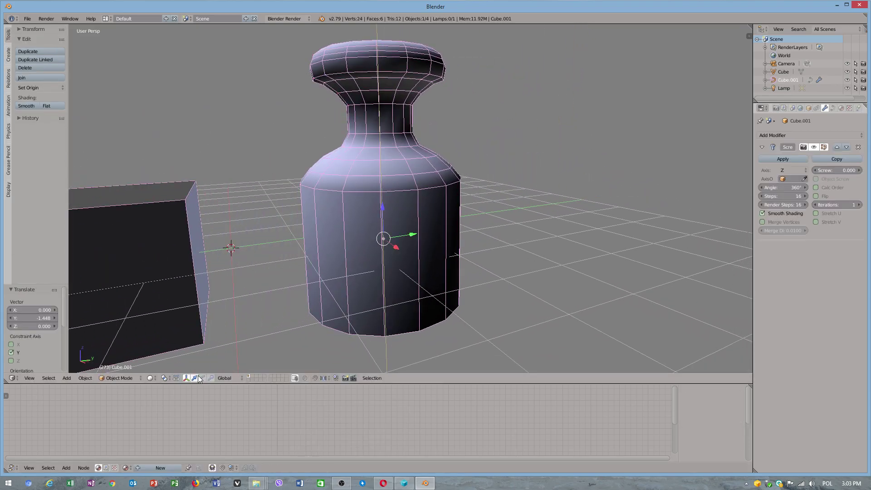
pyautogui.click(142, 376)
pyautogui.click(117, 360)
pyautogui.press('a')
pyautogui.moveTo(303, 230); pyautogui.dragTo(314, 263, button='middle')
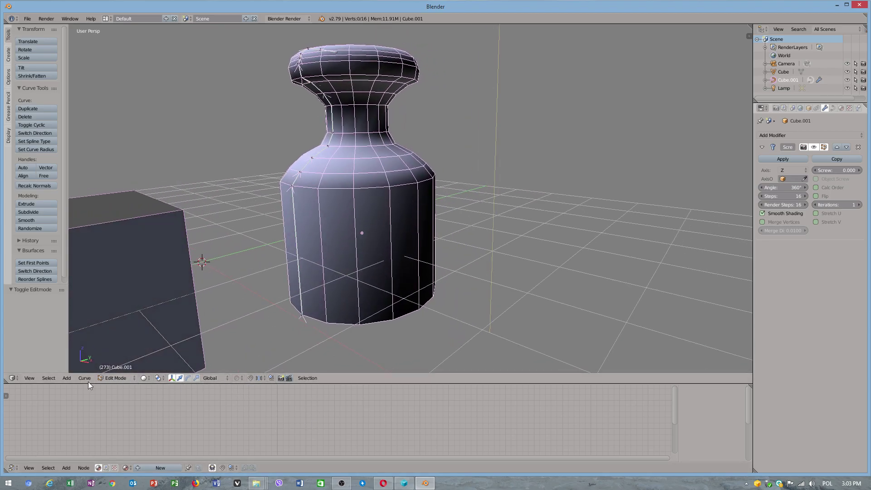
# Step: Select the two end points of the profile's straight body segment and subdivide it twice with 1 cut each
pyautogui.rightClick(281, 188)
pyautogui.keyDown('shift'); pyautogui.rightClick(303, 316); pyautogui.keyUp('shift')
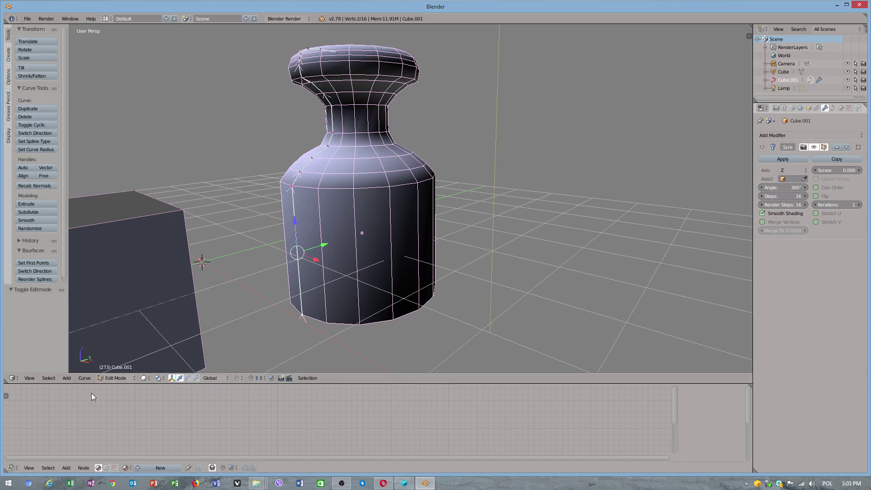
pyautogui.click(84, 378)
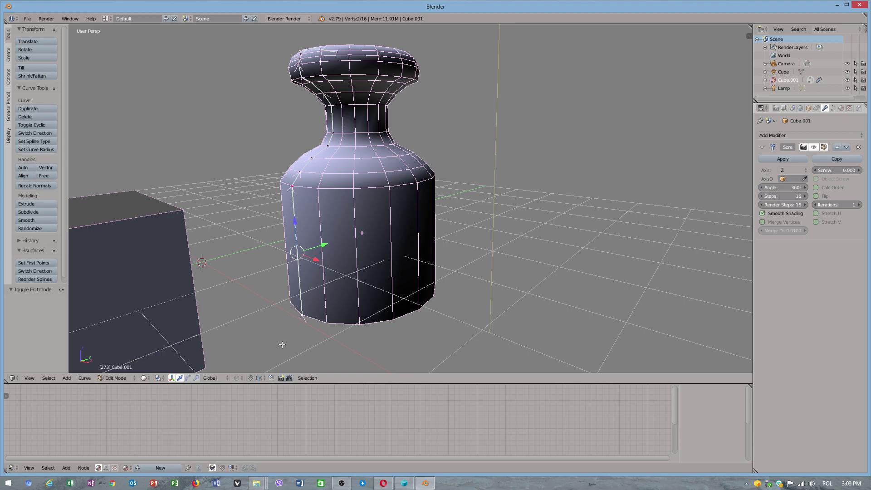
pyautogui.click(85, 379)
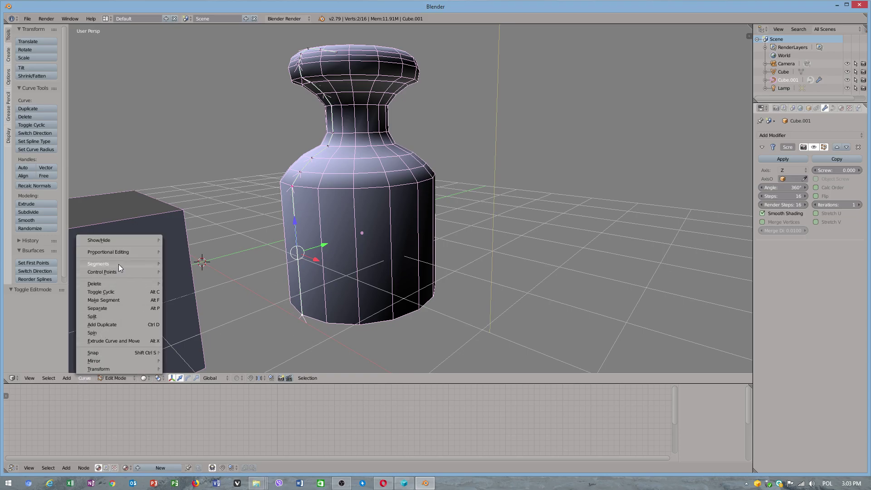
pyautogui.moveTo(120, 268)
pyautogui.click(171, 263)
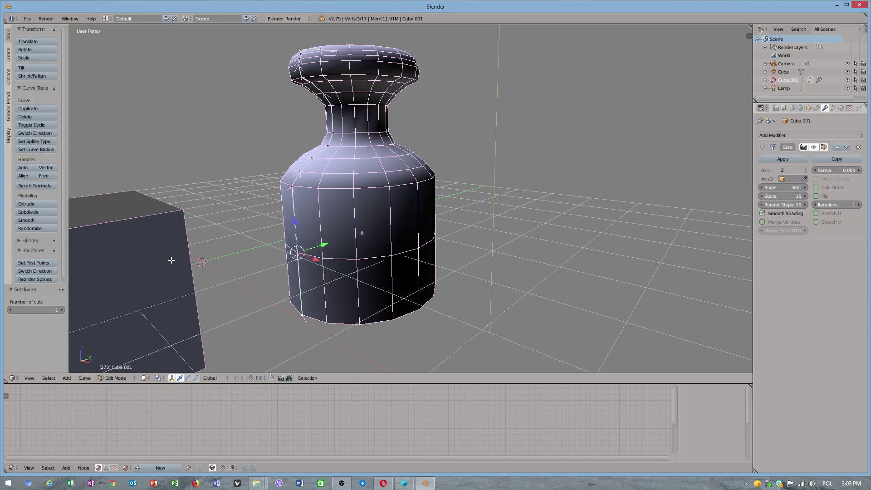
pyautogui.click(87, 379)
pyautogui.moveTo(123, 275)
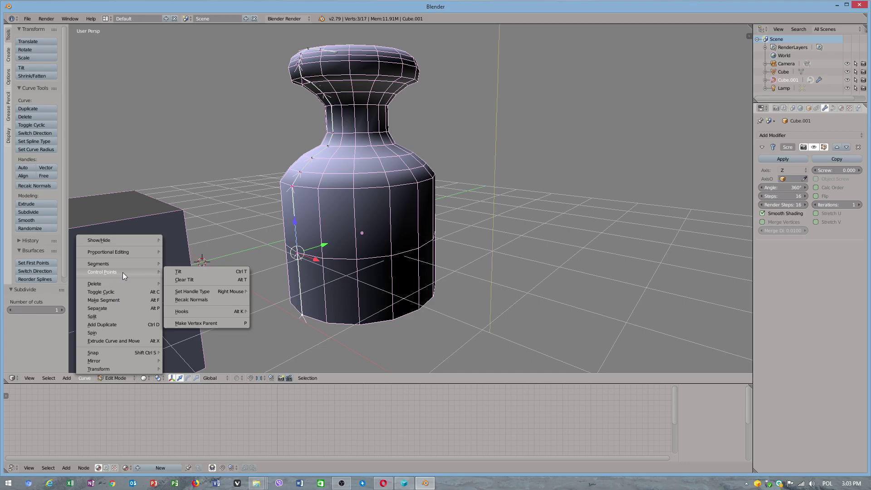
pyautogui.click(200, 261)
# Step: Extrude the profile's end control point at the bottle mouth and move the new point -0.334 along Z inside the neck
pyautogui.moveTo(309, 231); pyautogui.dragTo(355, 238, button='middle')
pyautogui.keyDown('shift'); pyautogui.moveTo(354, 239); pyautogui.dragTo(370, 316, button='middle'); pyautogui.keyUp('shift')
pyautogui.rightClick(341, 141)
pyautogui.moveTo(342, 143); pyautogui.dragTo(377, 190, button='middle')
pyautogui.rightClick(372, 147)
pyautogui.moveTo(383, 136); pyautogui.dragTo(418, 130)
pyautogui.moveTo(400, 259); pyautogui.dragTo(416, 190, button='middle')
pyautogui.moveTo(422, 129); pyautogui.dragTo(344, 150)
pyautogui.press('e')
pyautogui.rightClick(366, 141)
# Step: Try to subdivide the newly extruded segment inside the bottle mouth
pyautogui.moveTo(345, 150)
pyautogui.mouseDown(button='middle')
pyautogui.moveTo(347, 136)
pyautogui.moveTo(346, 147)
pyautogui.mouseUp(button='middle')
pyautogui.keyDown('shift'); pyautogui.rightClick(346, 146); pyautogui.keyUp('shift')
pyautogui.scroll(4, 449, 146)
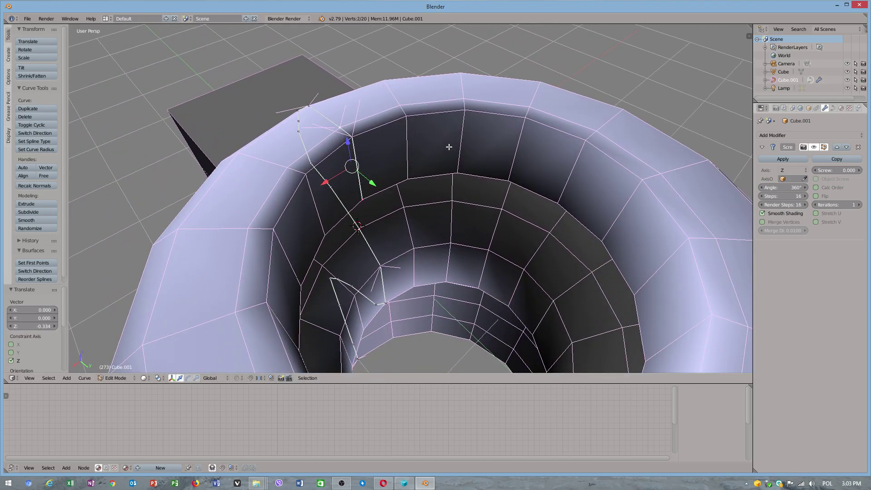
pyautogui.click(84, 378)
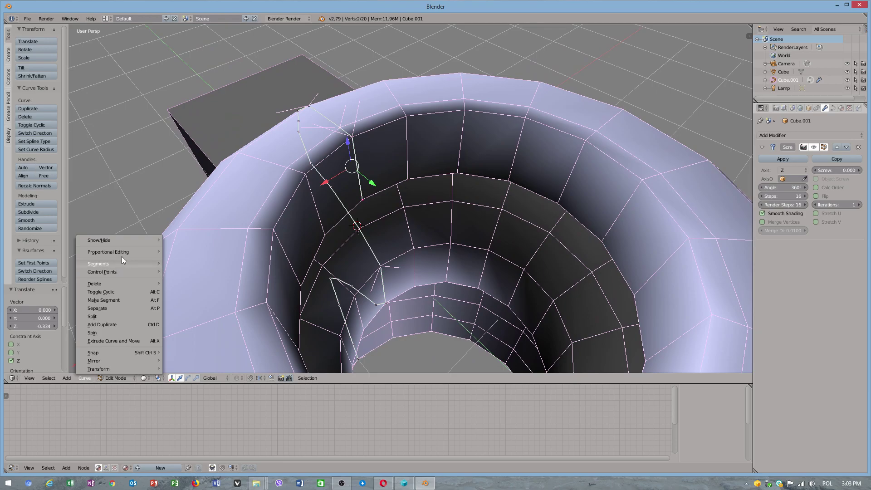
pyautogui.moveTo(122, 257)
pyautogui.click(181, 262)
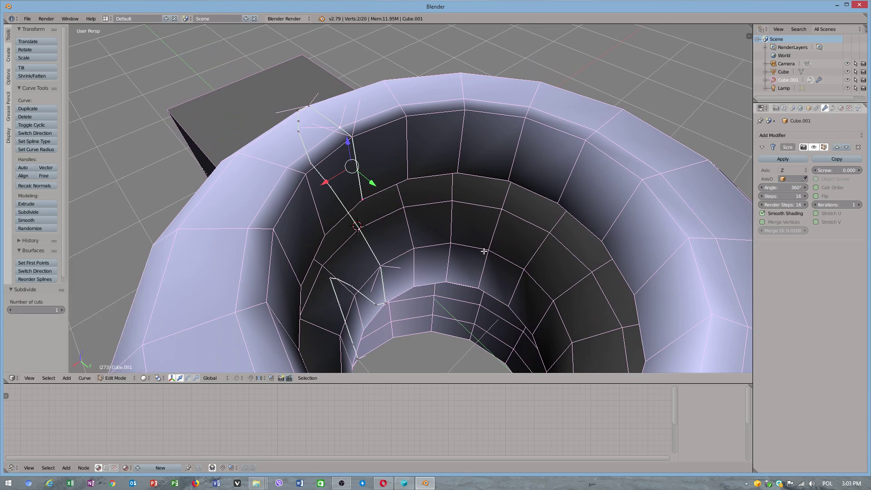
# Step: Reselect both points of the extruded segment inside the mouth, subdivide it, and return to Object Mode
pyautogui.scroll(-3, 477, 248)
pyautogui.scroll(4, 408, 186)
pyautogui.rightClick(394, 154)
pyautogui.keyDown('shift'); pyautogui.rightClick(395, 220); pyautogui.keyUp('shift')
pyautogui.click(84, 378)
pyautogui.moveTo(137, 271)
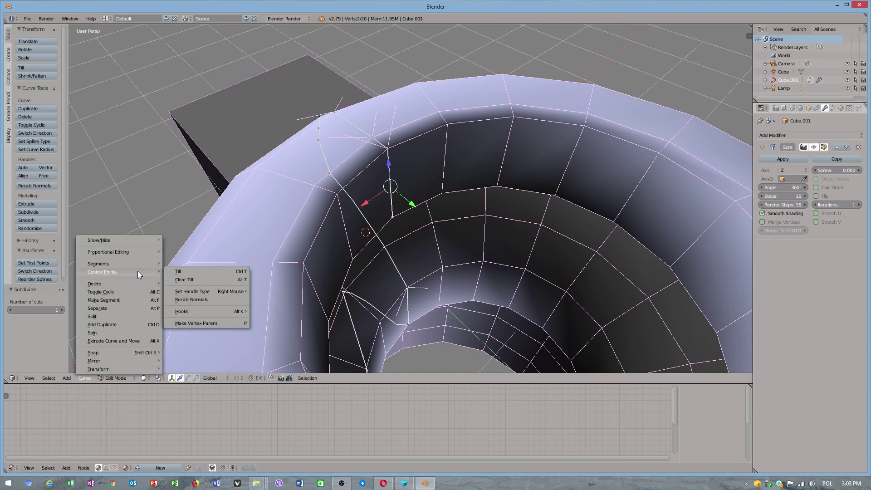
pyautogui.click(188, 260)
pyautogui.moveTo(381, 190); pyautogui.dragTo(189, 343, button='middle')
pyautogui.scroll(-4, 389, 170)
pyautogui.scroll(4, 291, 91)
pyautogui.scroll(-3, 292, 91)
pyautogui.click(116, 368)
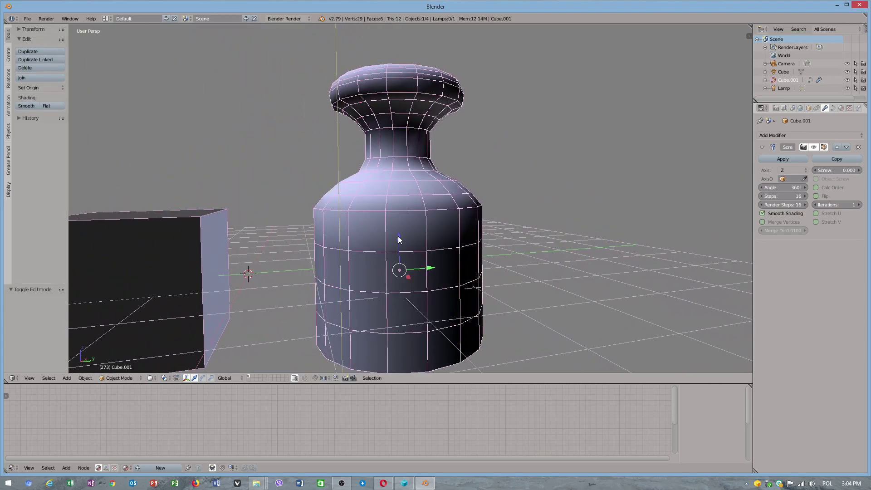
# Step: Try to apply the Screw modifier to the bottle curve
pyautogui.click(809, 109)
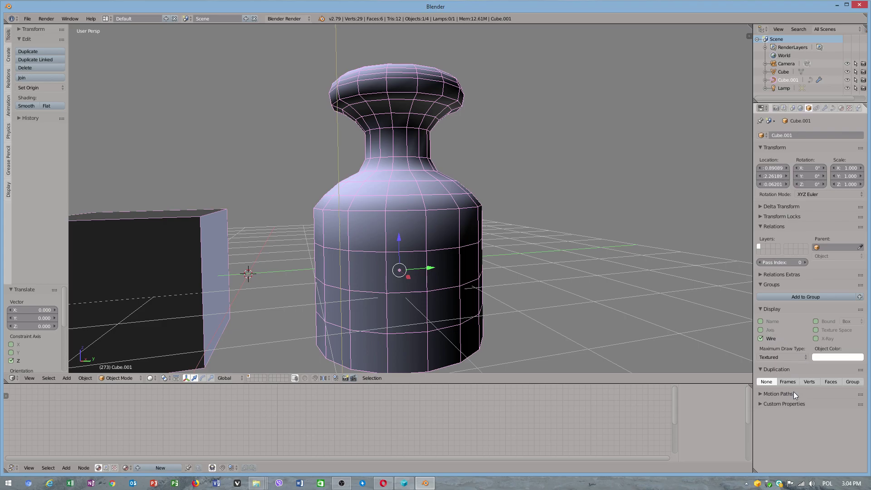
pyautogui.click(765, 394)
pyautogui.scroll(-1, 794, 325)
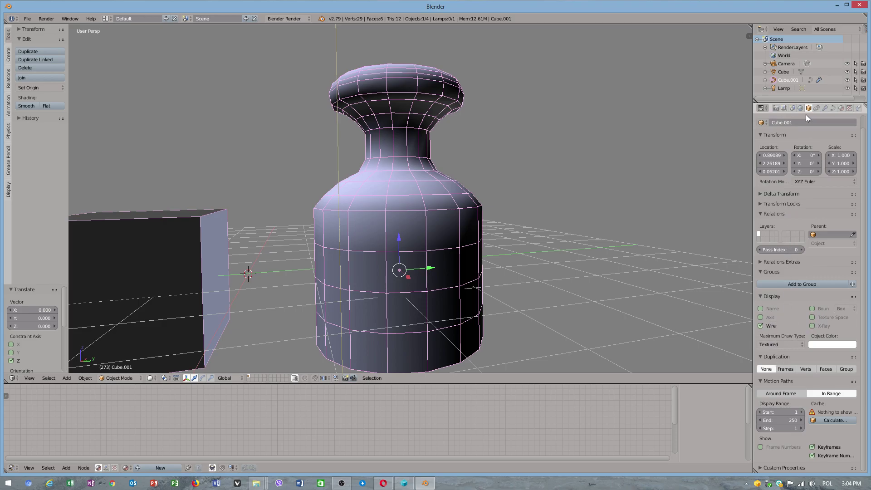
pyautogui.click(827, 107)
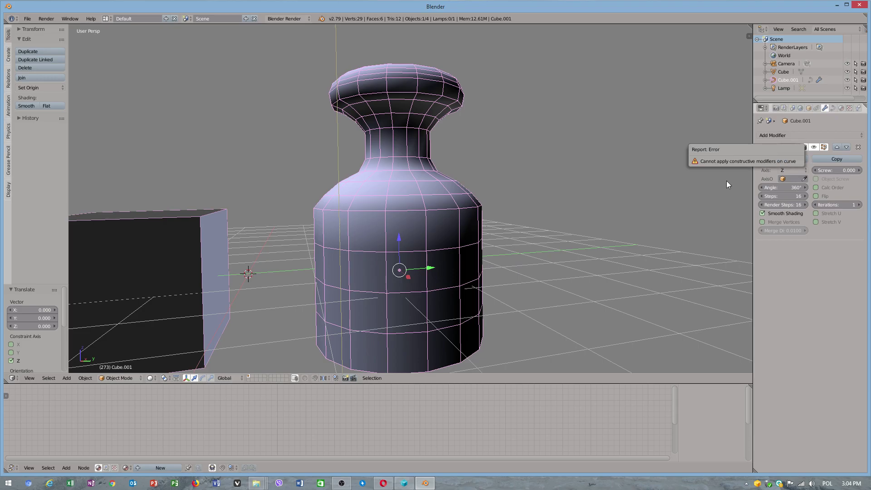
# Step: Convert the revolved bottle curve to a mesh
pyautogui.click(86, 378)
pyautogui.moveTo(117, 110)
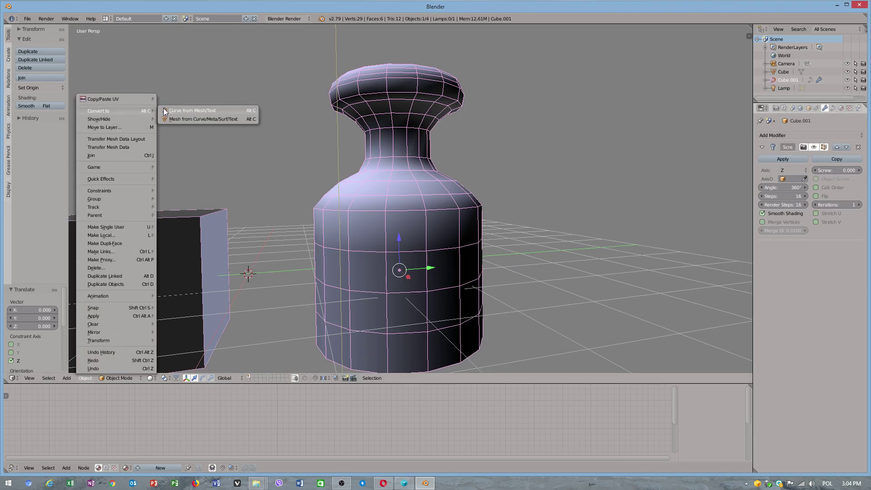
pyautogui.click(197, 118)
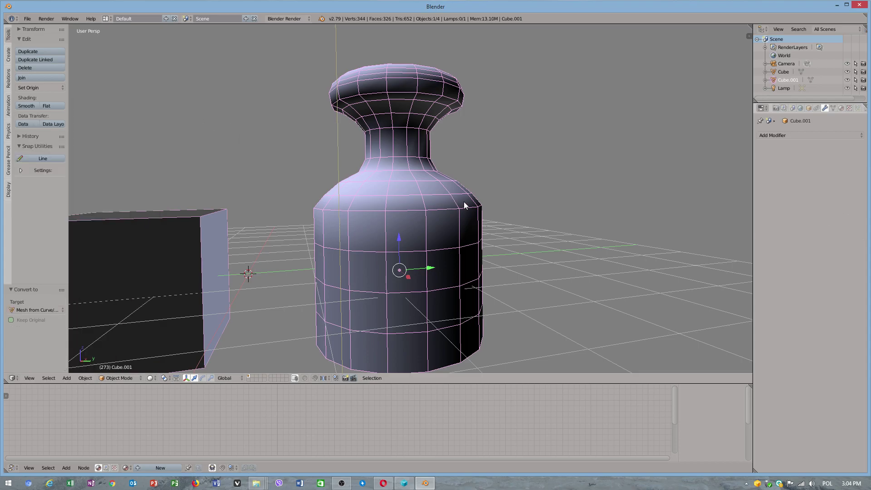
# Step: Add a Subdivision Surface modifier to the bottle mesh and show the object's transform properties beside the 3D view
pyautogui.click(809, 109)
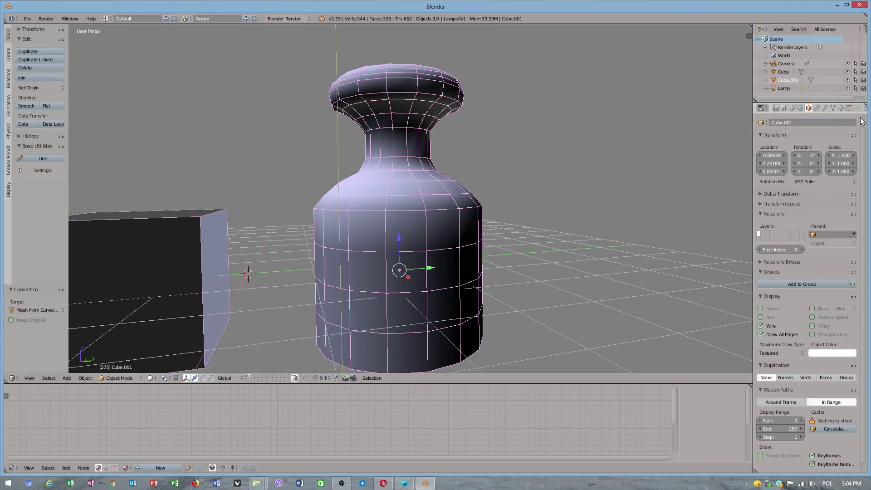
pyautogui.click(825, 108)
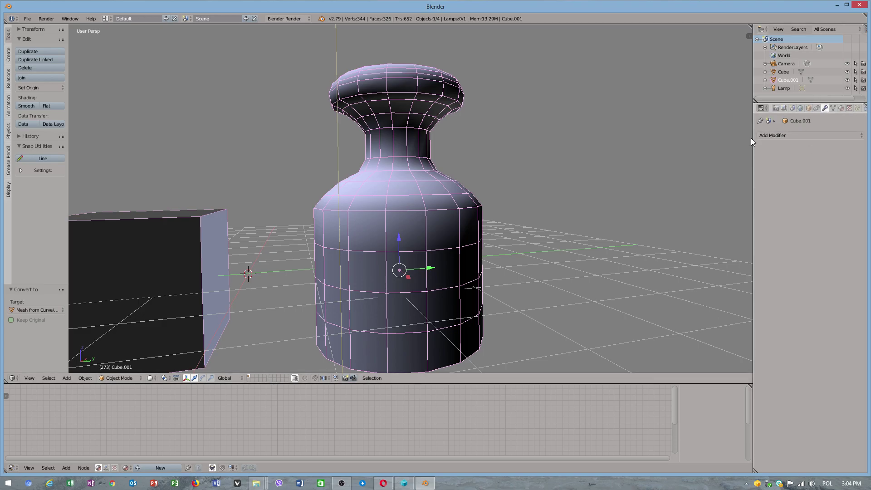
pyautogui.press('n')
pyautogui.click(791, 136)
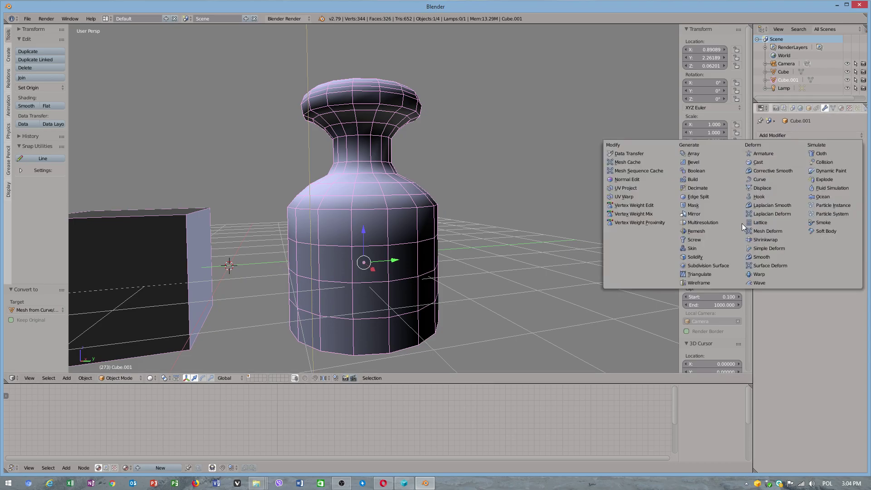
pyautogui.click(710, 265)
# Step: Enter Edit Mode on the bottle and make its edit cage follow the Subdivision Surface result
pyautogui.moveTo(365, 236); pyautogui.dragTo(393, 123, button='middle')
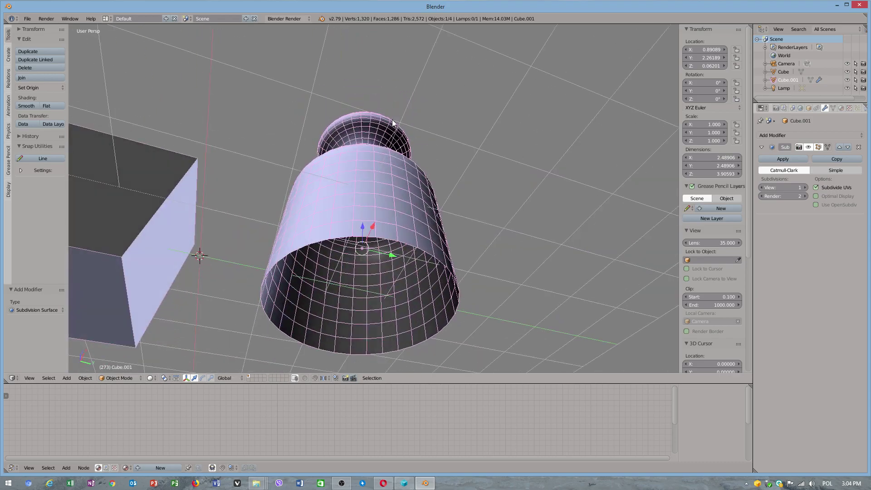
pyautogui.click(119, 378)
pyautogui.click(109, 359)
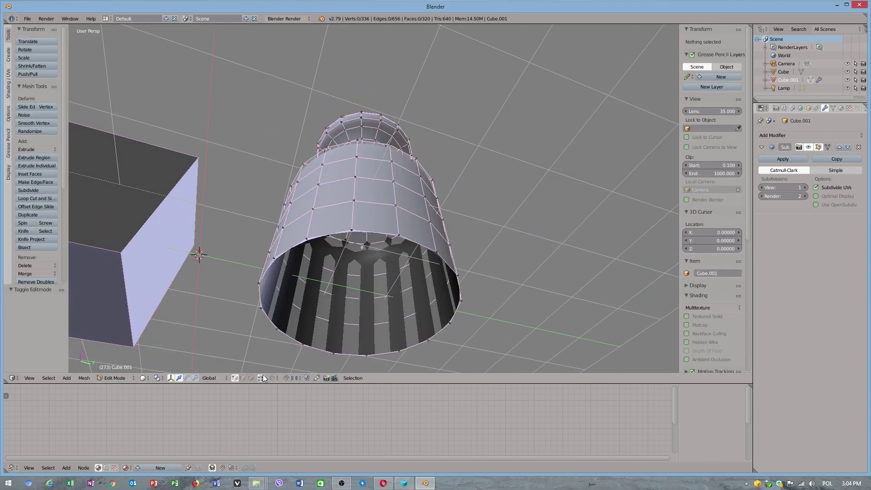
pyautogui.click(829, 147)
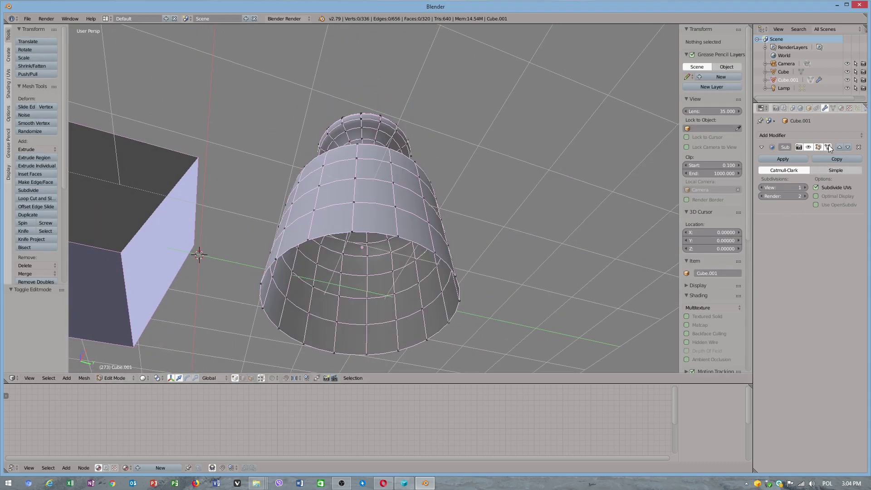
# Step: Select the open bottom edge loop of the bottle in edge selection mode and close it with a single face
pyautogui.click(243, 379)
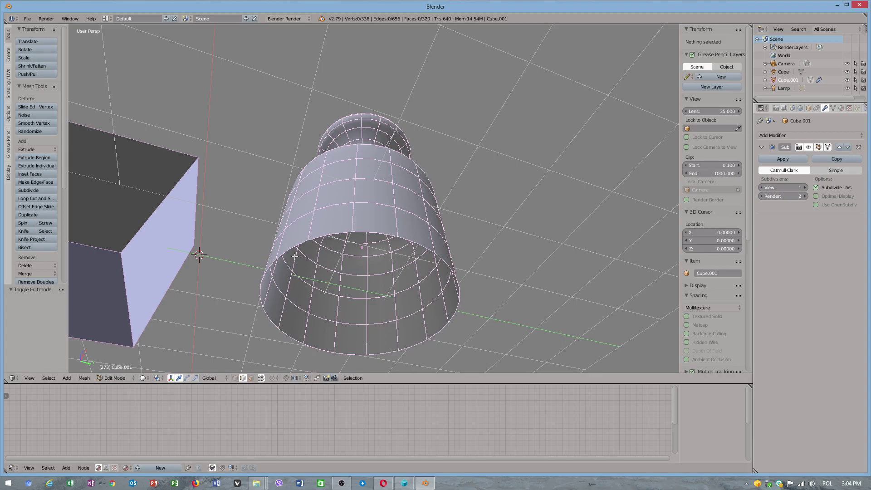
pyautogui.rightClick(291, 249)
pyautogui.hotkey('ctrl', 'e')
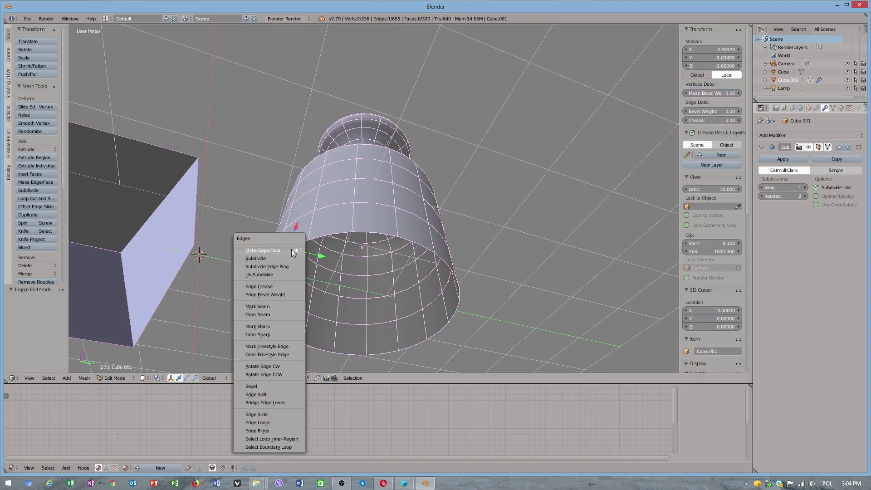
pyautogui.click(277, 423)
pyautogui.hotkey('ctrl', 'v')
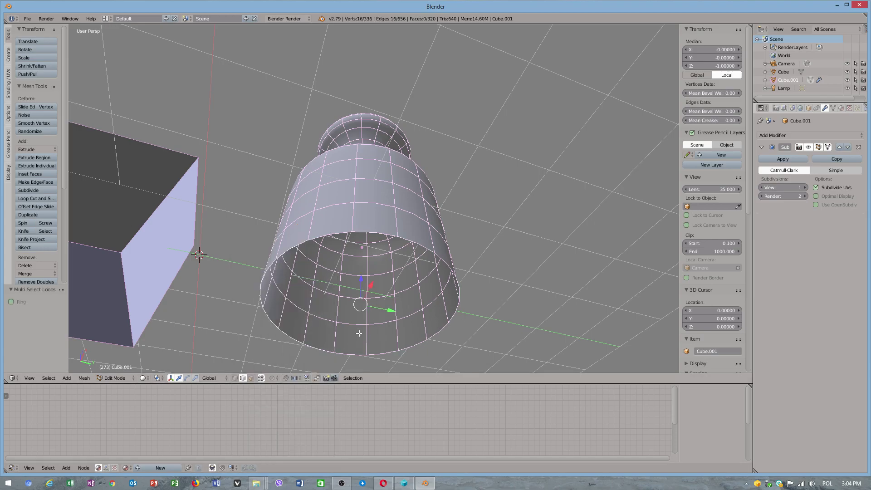
pyautogui.hotkey('ctrl', 'f')
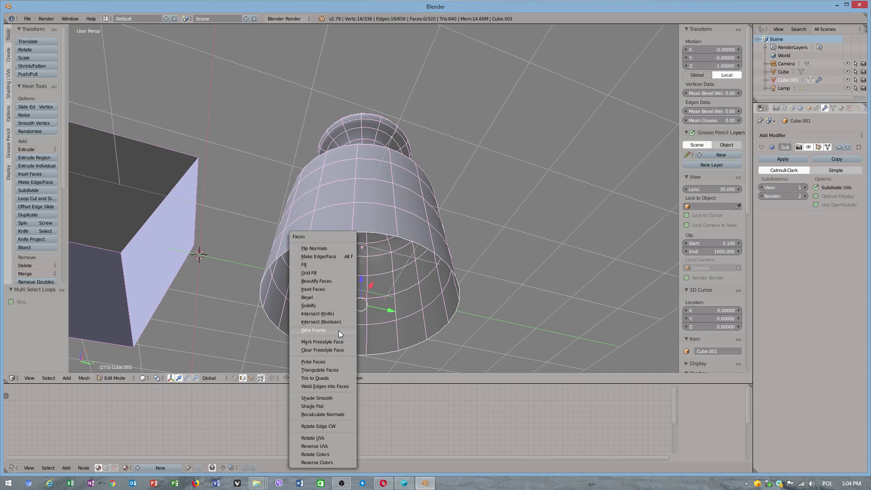
pyautogui.click(334, 256)
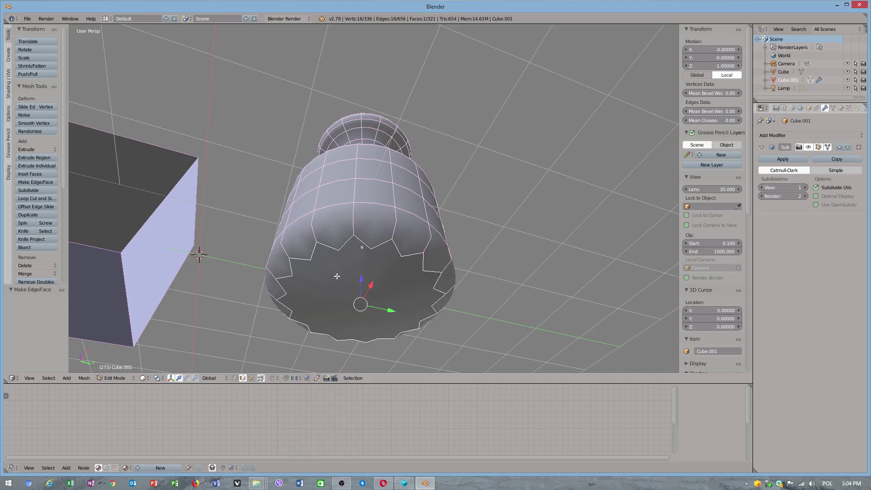
# Step: Set the edge crease of the bottle's bottom loop to 1.000
pyautogui.hotkey('ctrl', 'e')
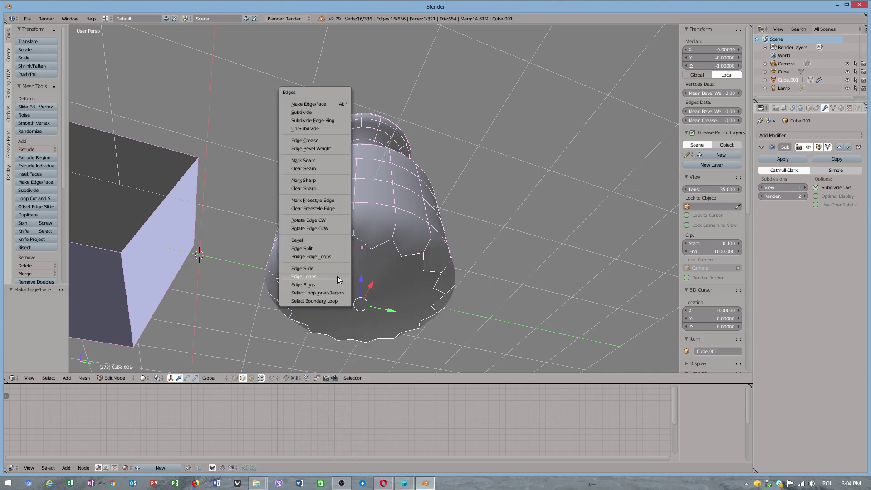
pyautogui.click(318, 140)
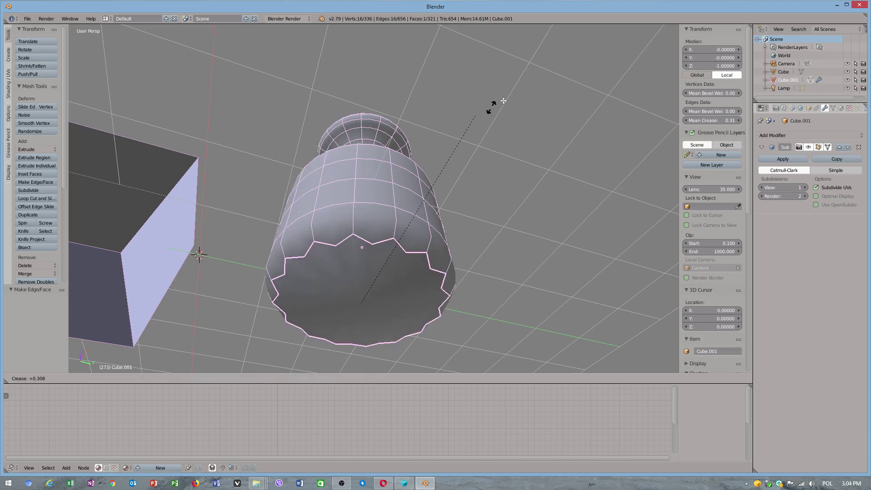
pyautogui.click(73, 269)
# Step: Switch to face selection and set the bottle's bottom face to flat shading
pyautogui.click(251, 378)
pyautogui.click(335, 311)
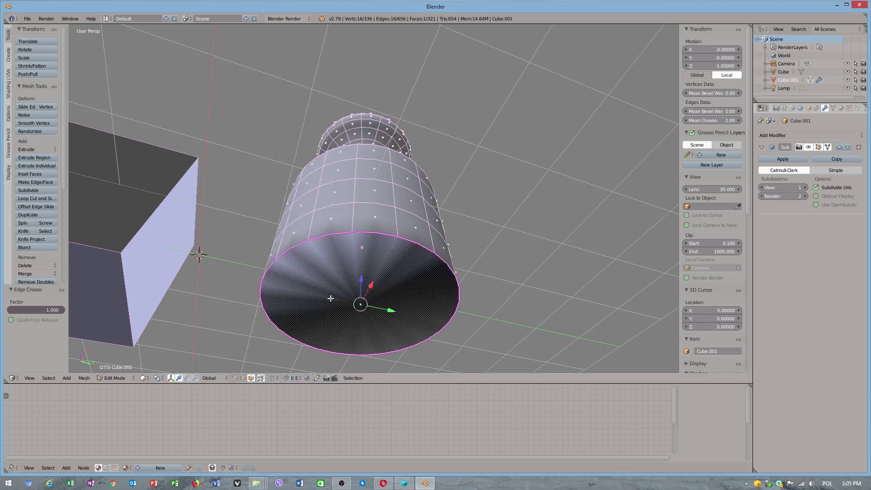
pyautogui.moveTo(342, 327); pyautogui.dragTo(329, 214, button='middle')
pyautogui.click(9, 89)
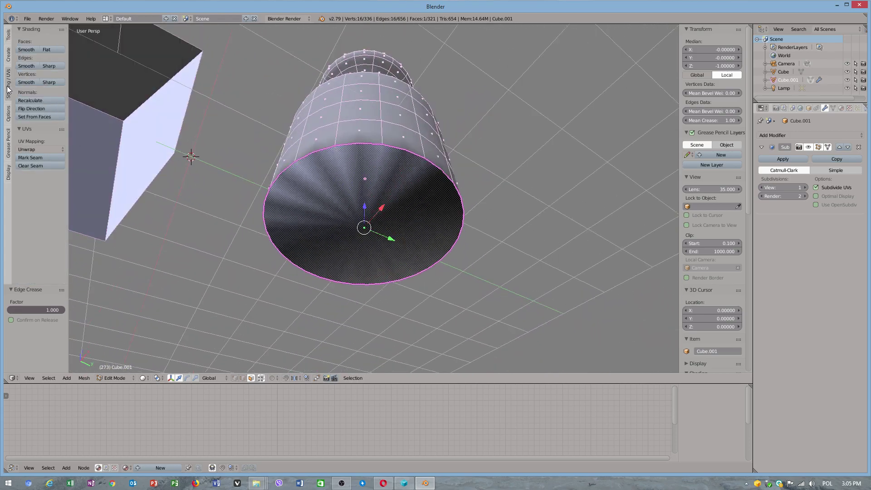
pyautogui.click(47, 50)
# Step: Select the entire bottle mesh and clear the sharp marking from all its edges
pyautogui.moveTo(365, 149)
pyautogui.mouseDown(button='middle')
pyautogui.moveTo(359, 199)
pyautogui.moveTo(367, 240)
pyautogui.moveTo(382, 218)
pyautogui.moveTo(411, 240)
pyautogui.mouseUp(button='middle')
pyautogui.rightClick(352, 177)
pyautogui.scroll(2, 368, 240)
pyautogui.press('a')
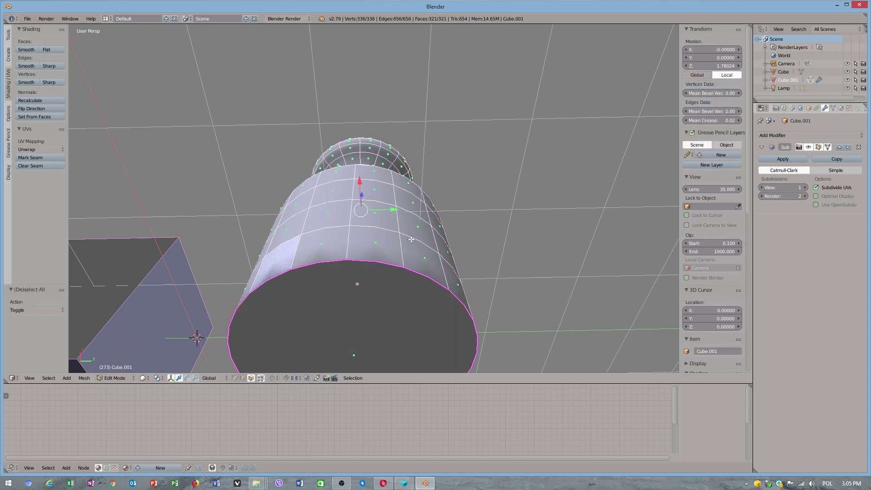
pyautogui.click(31, 67)
# Step: Enable Auto Smooth on the bottle mesh with an angle of 37° and return to Object Mode
pyautogui.click(840, 109)
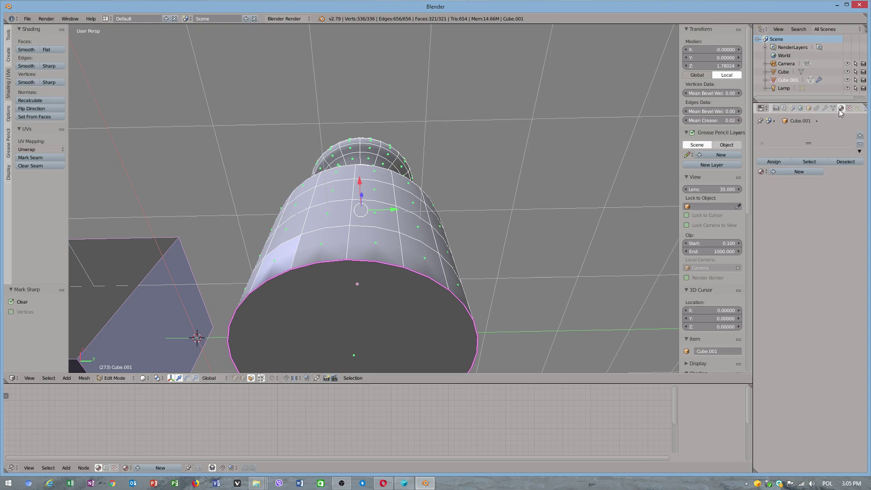
pyautogui.click(833, 110)
pyautogui.click(806, 110)
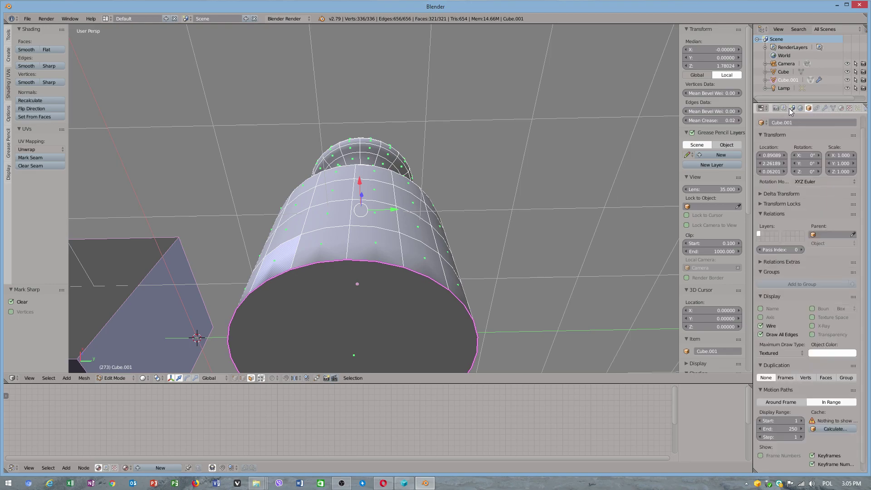
pyautogui.click(811, 109)
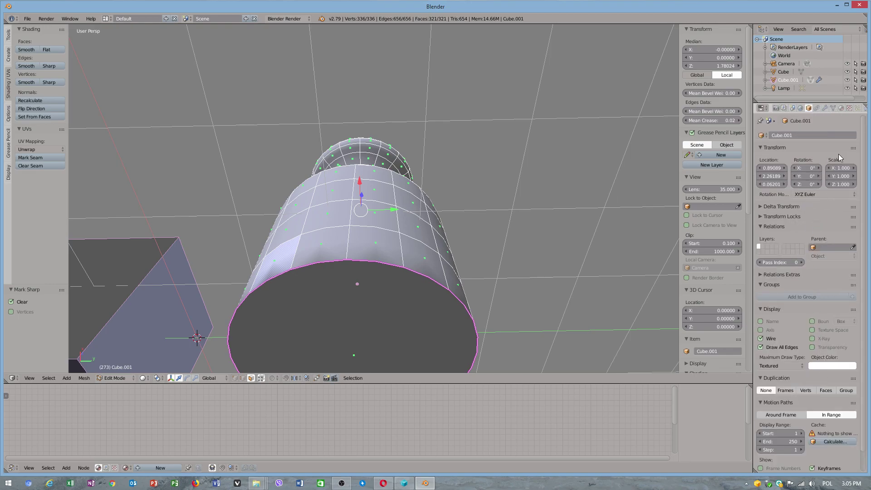
pyautogui.click(831, 109)
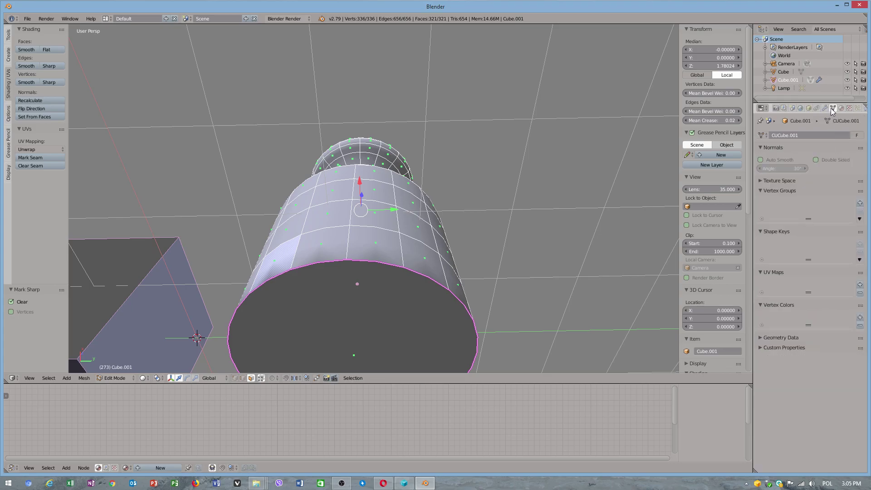
pyautogui.click(782, 162)
pyautogui.moveTo(782, 168); pyautogui.dragTo(799, 168)
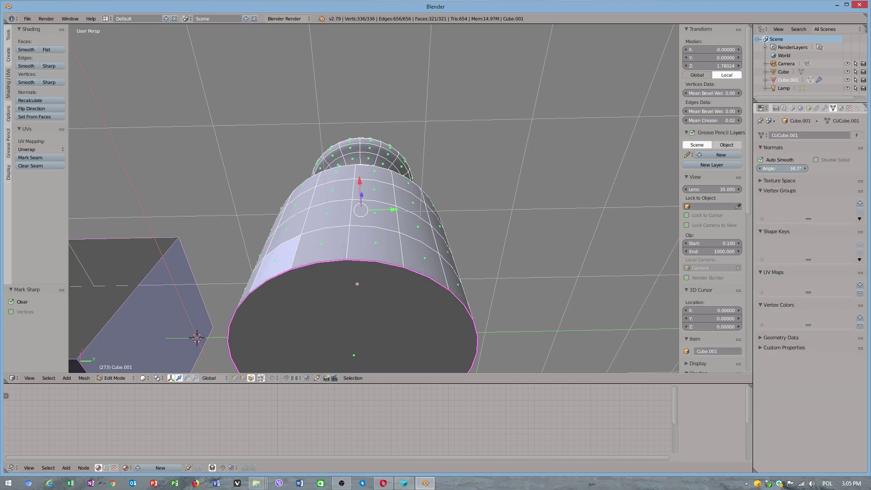
pyautogui.moveTo(363, 254); pyautogui.dragTo(363, 363, button='middle')
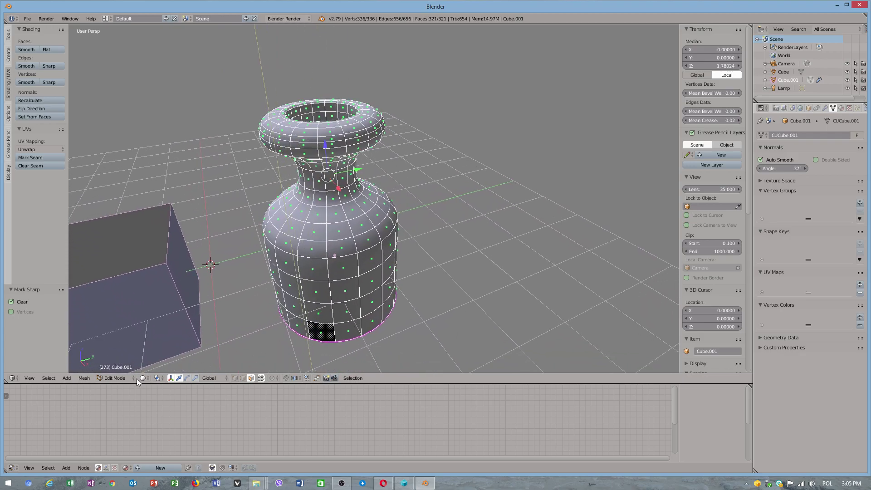
pyautogui.click(117, 378)
pyautogui.click(119, 366)
pyautogui.moveTo(389, 250)
pyautogui.mouseDown(button='middle')
pyautogui.moveTo(332, 235)
pyautogui.moveTo(400, 230)
pyautogui.moveTo(379, 241)
pyautogui.mouseUp(button='middle')
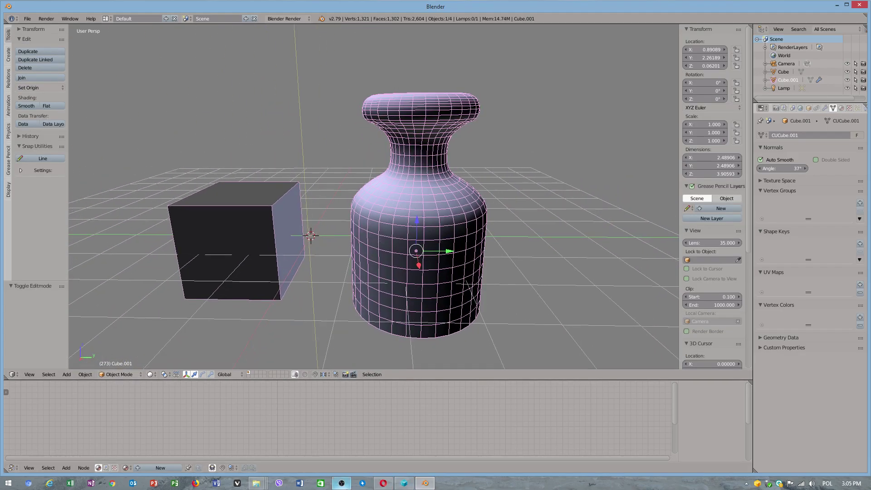